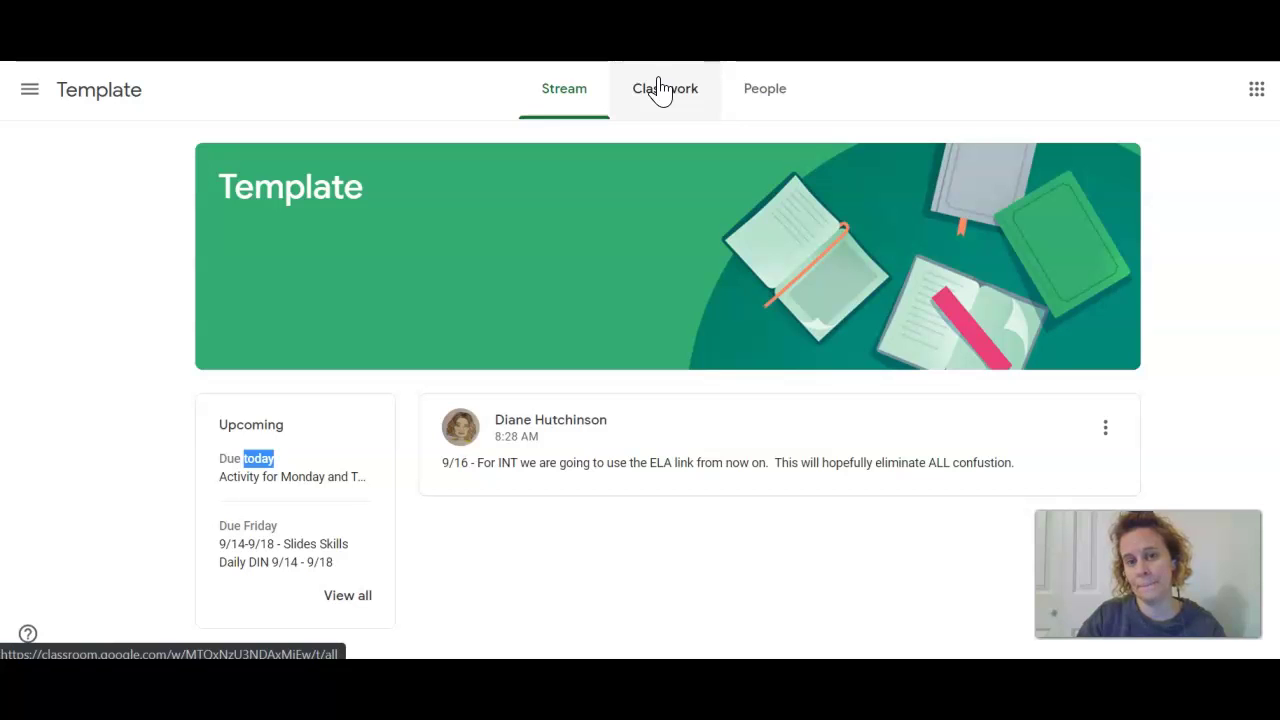
Step: Switch the class page from the stream to the Classwork list of assignments
click(660, 91)
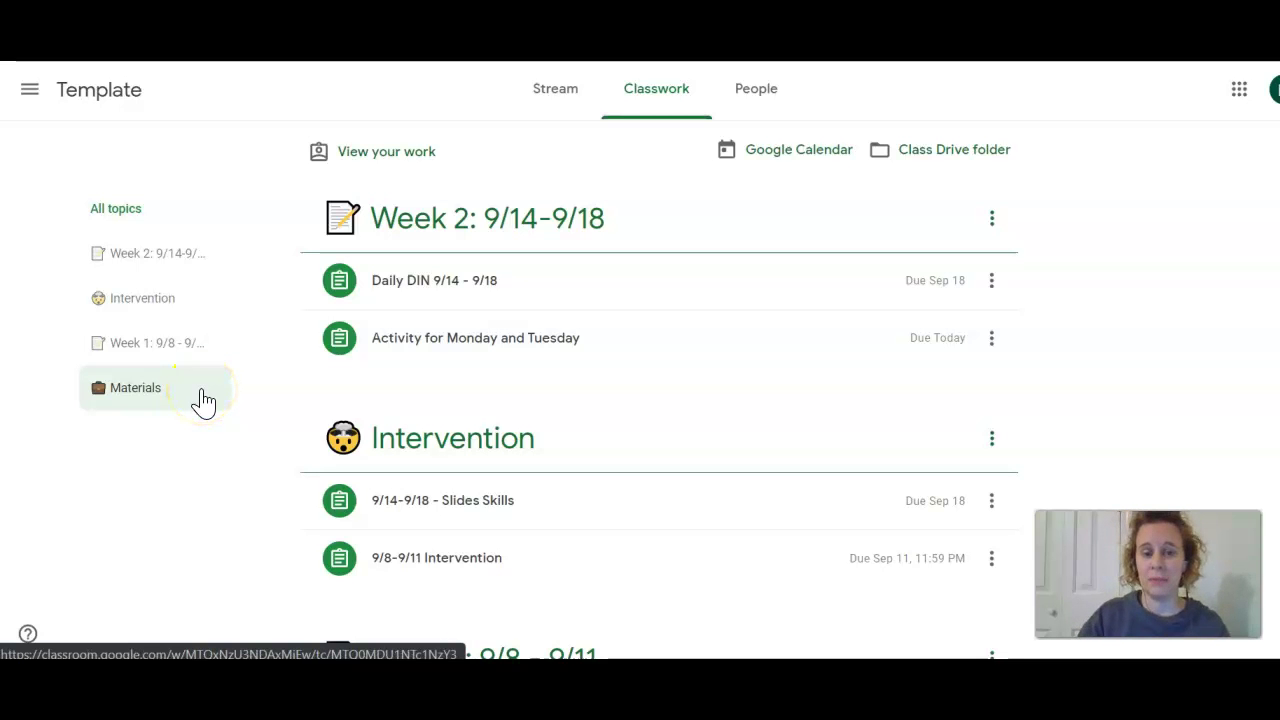
click(203, 401)
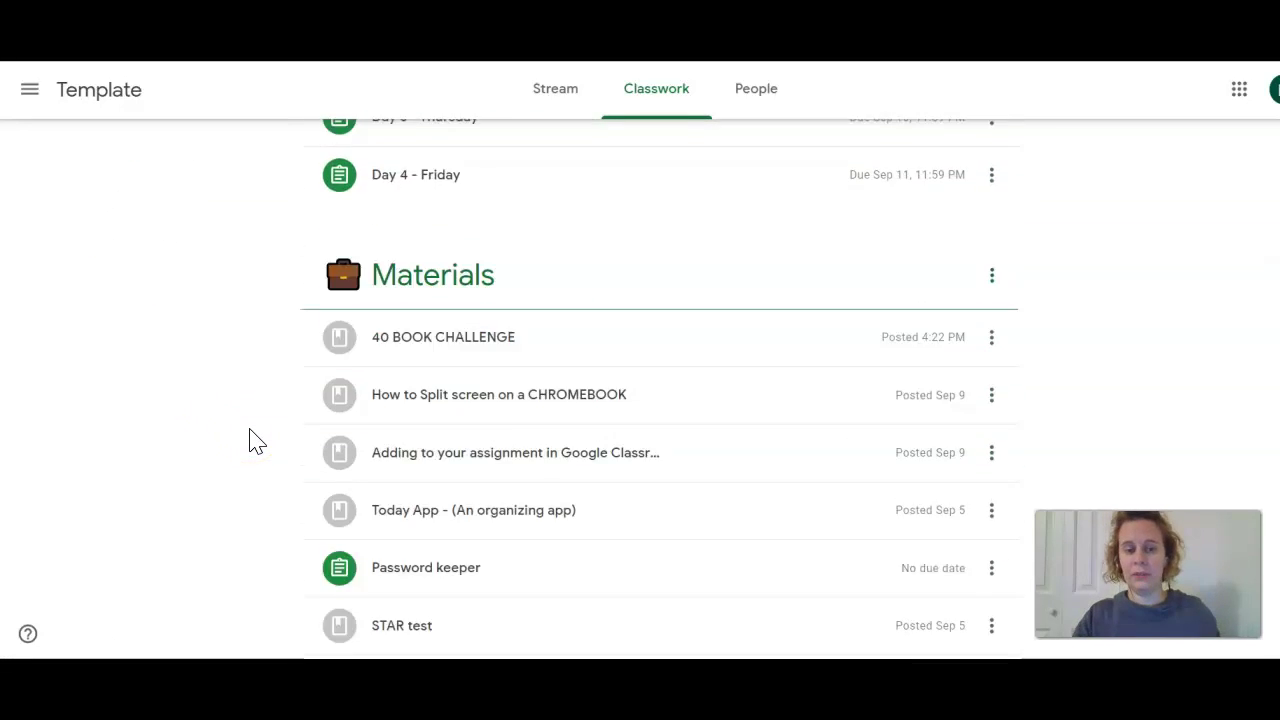
scroll(250, 440, up, 10)
click(198, 428)
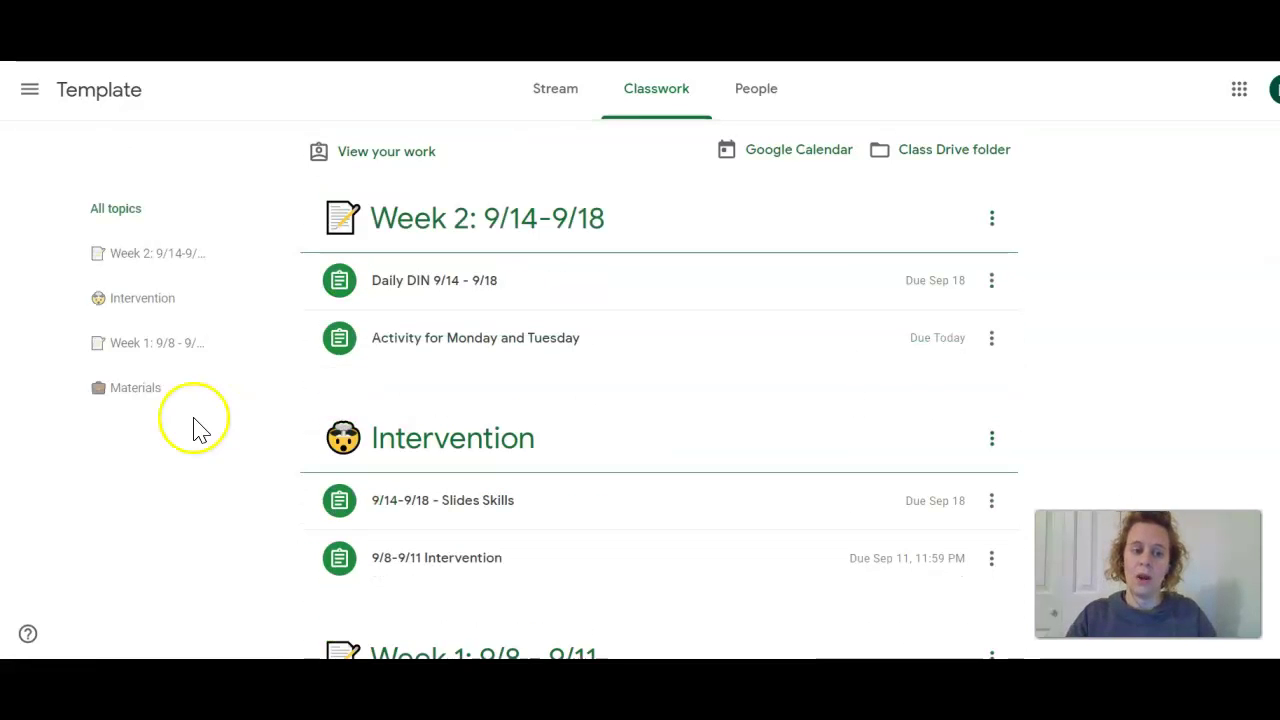
click(153, 390)
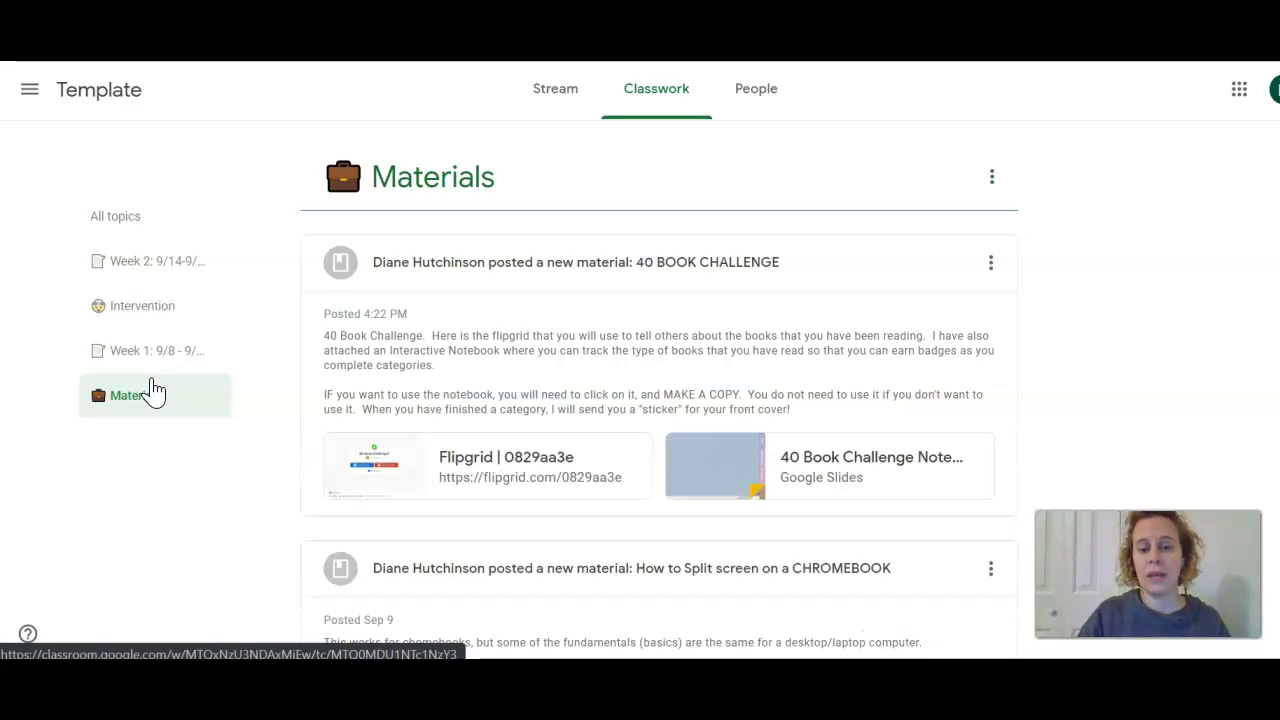
click(130, 228)
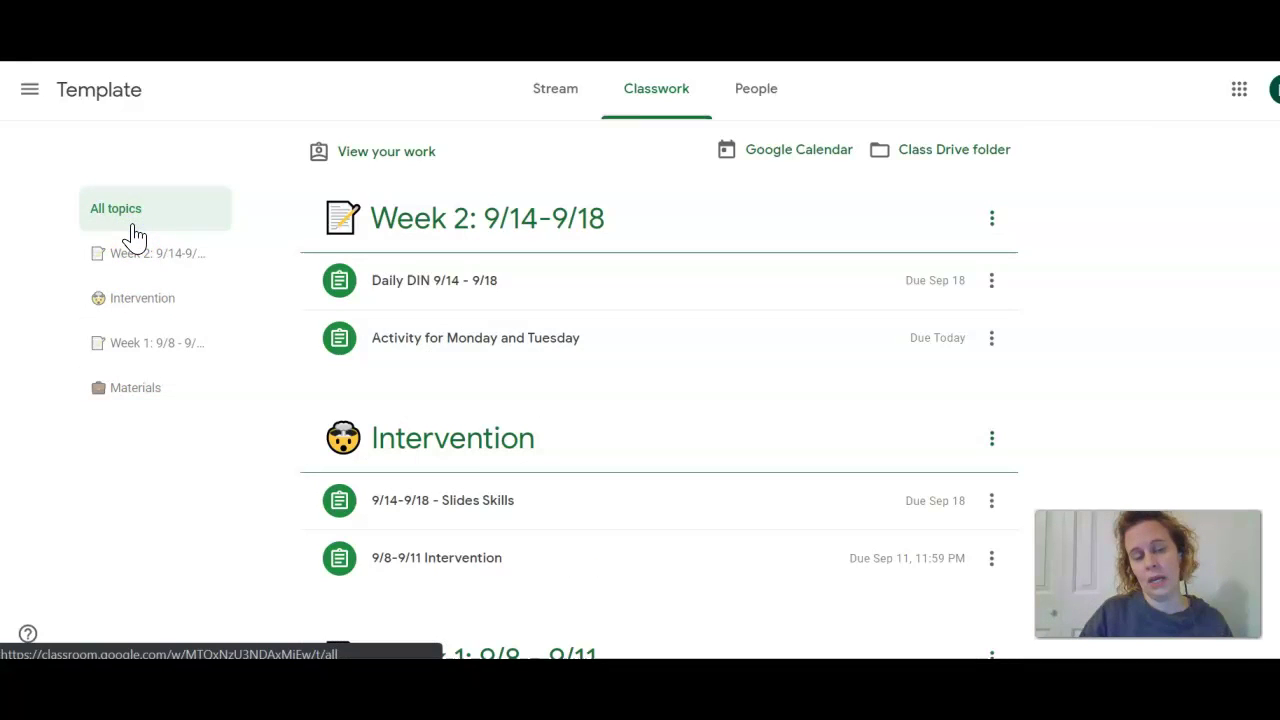
click(162, 347)
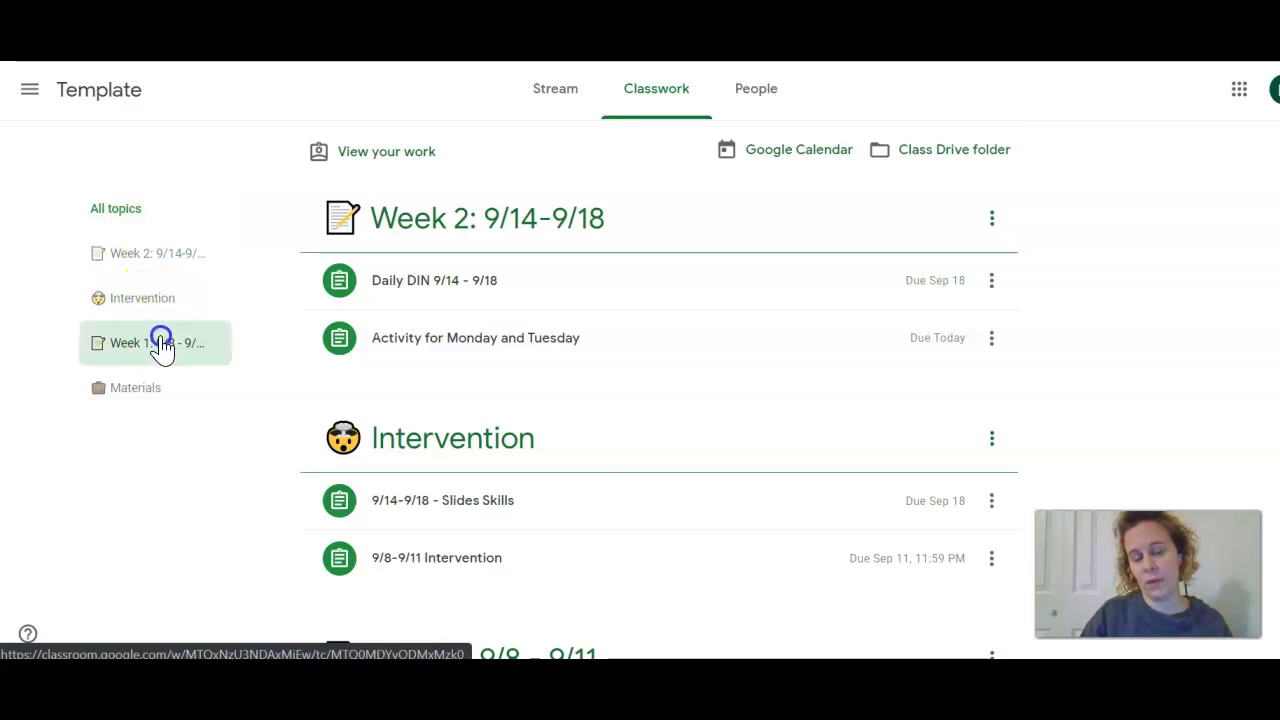
click(160, 268)
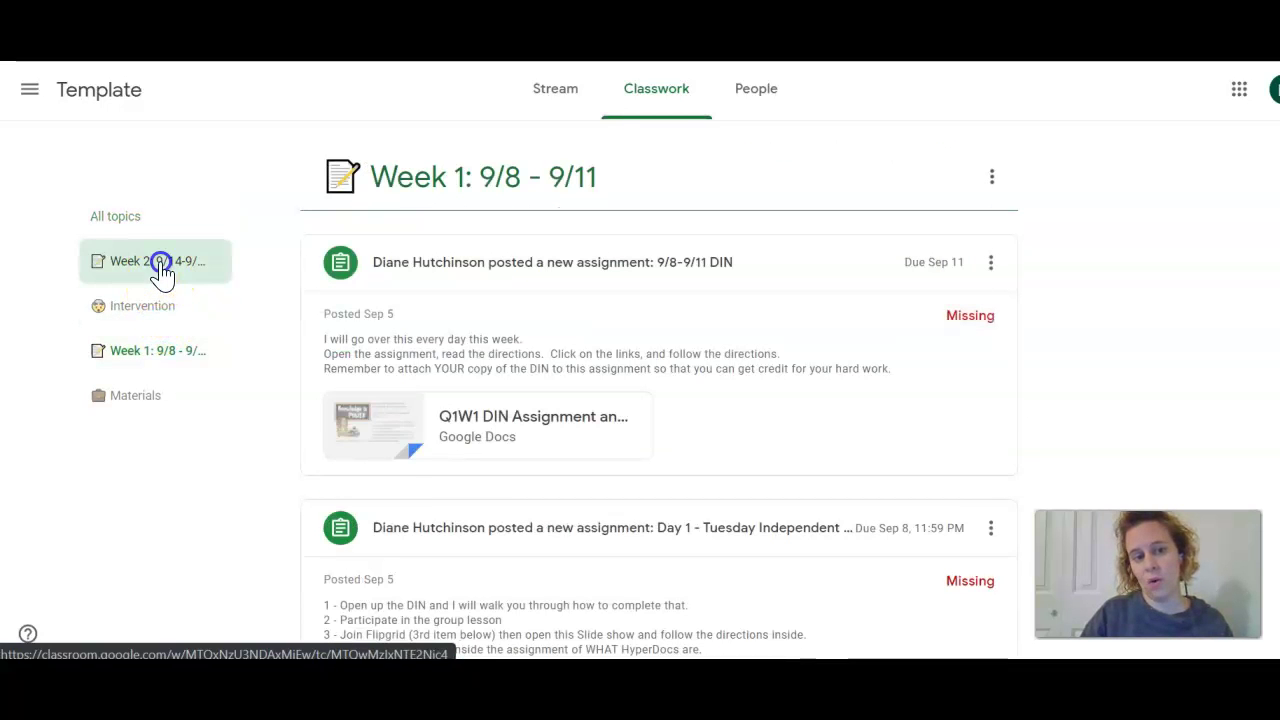
click(160, 226)
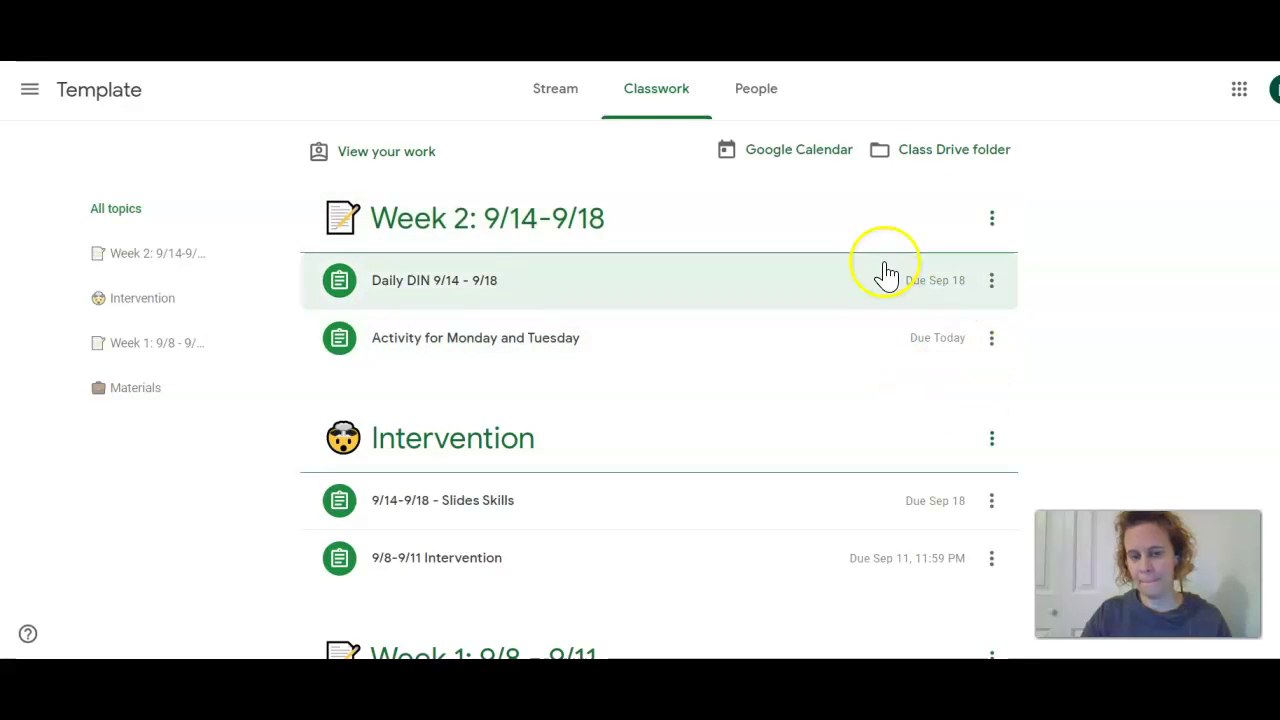
Step: Open the Daily DIN 9/14 - 9/18 assignment's full page and highlight its description
click(748, 290)
click(343, 520)
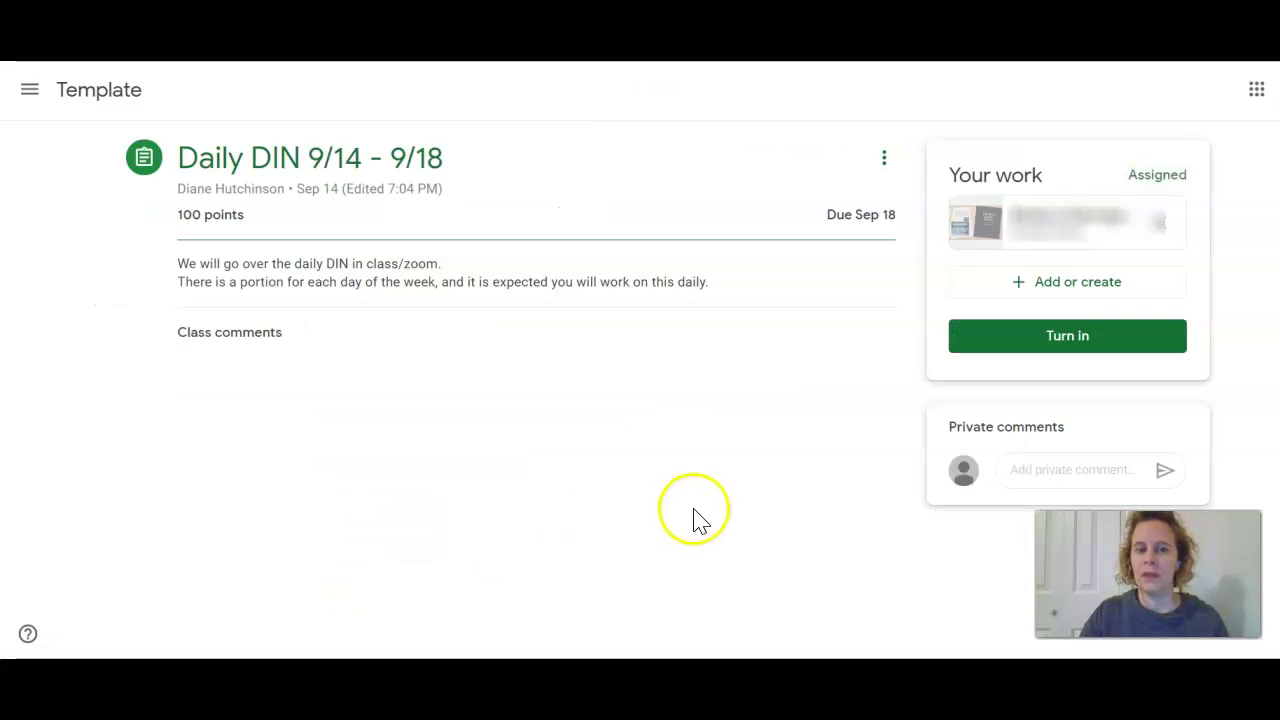
drag(181, 262, 243, 277)
click(178, 284)
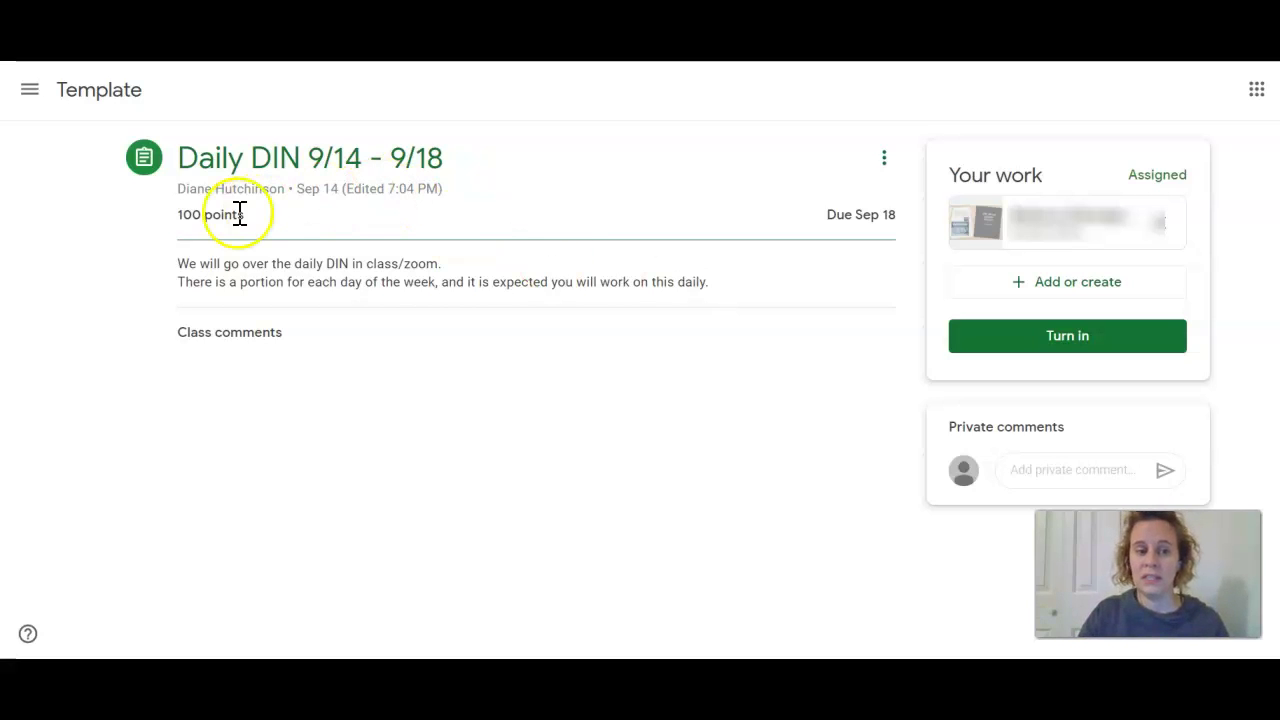
Step: Point out the 100 points value and the Sep 18 due date, then open the attached DIN slides
triple_click(185, 215)
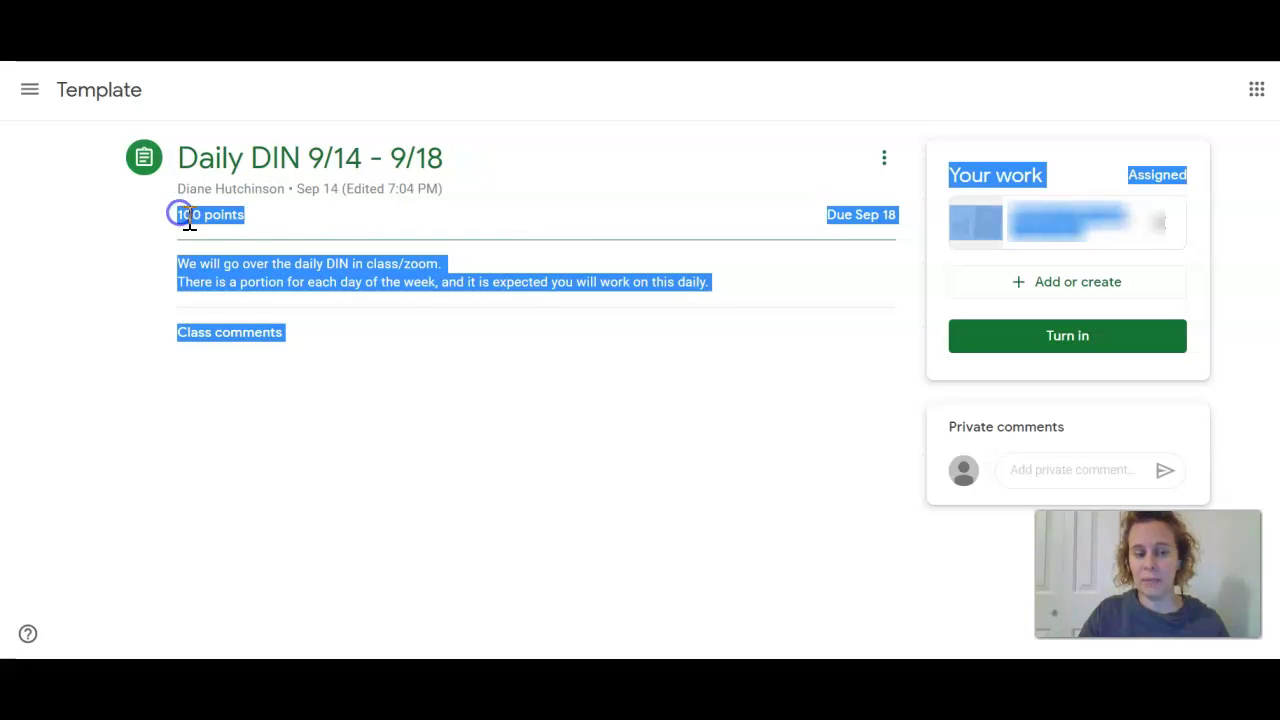
click(237, 217)
drag(246, 218, 180, 220)
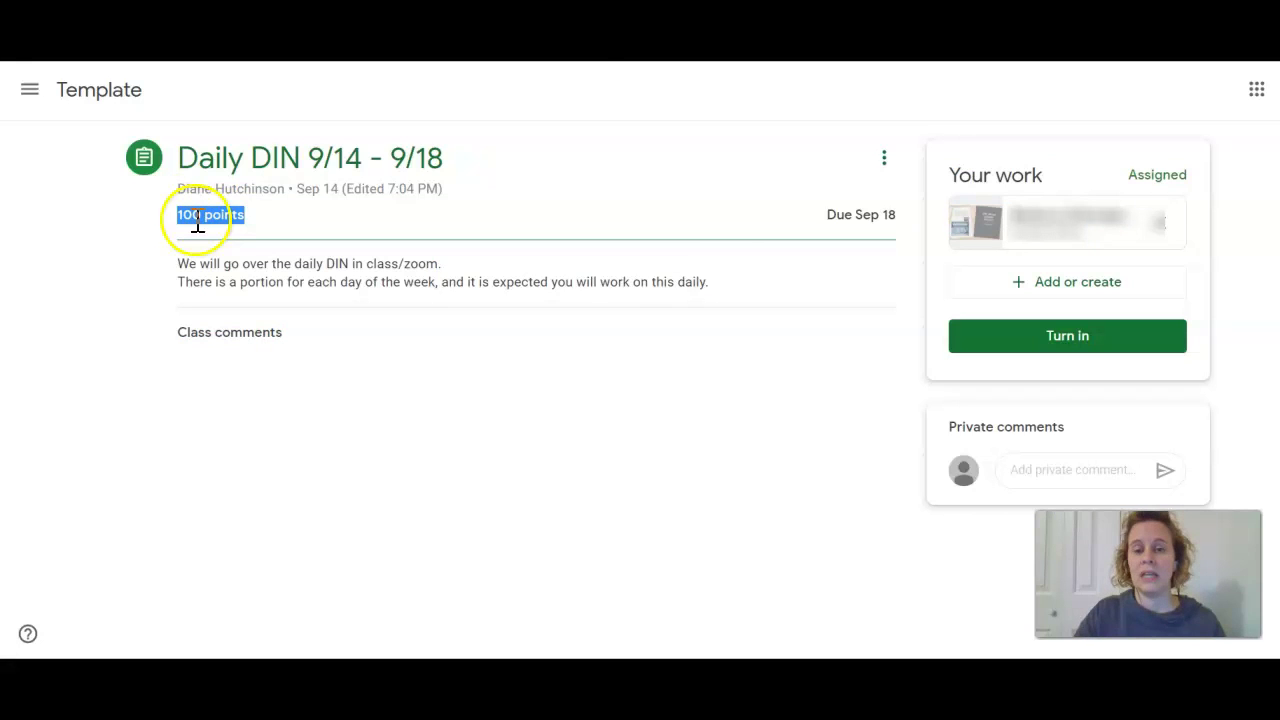
drag(828, 215, 894, 214)
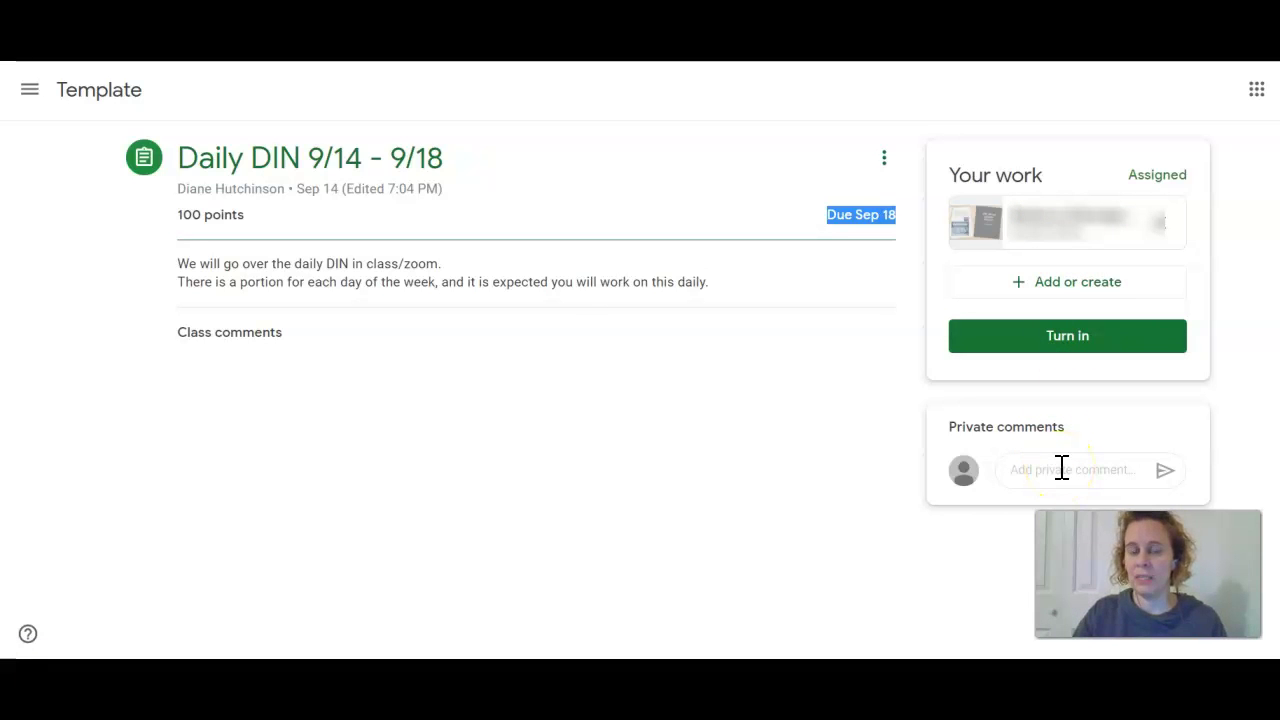
click(1018, 244)
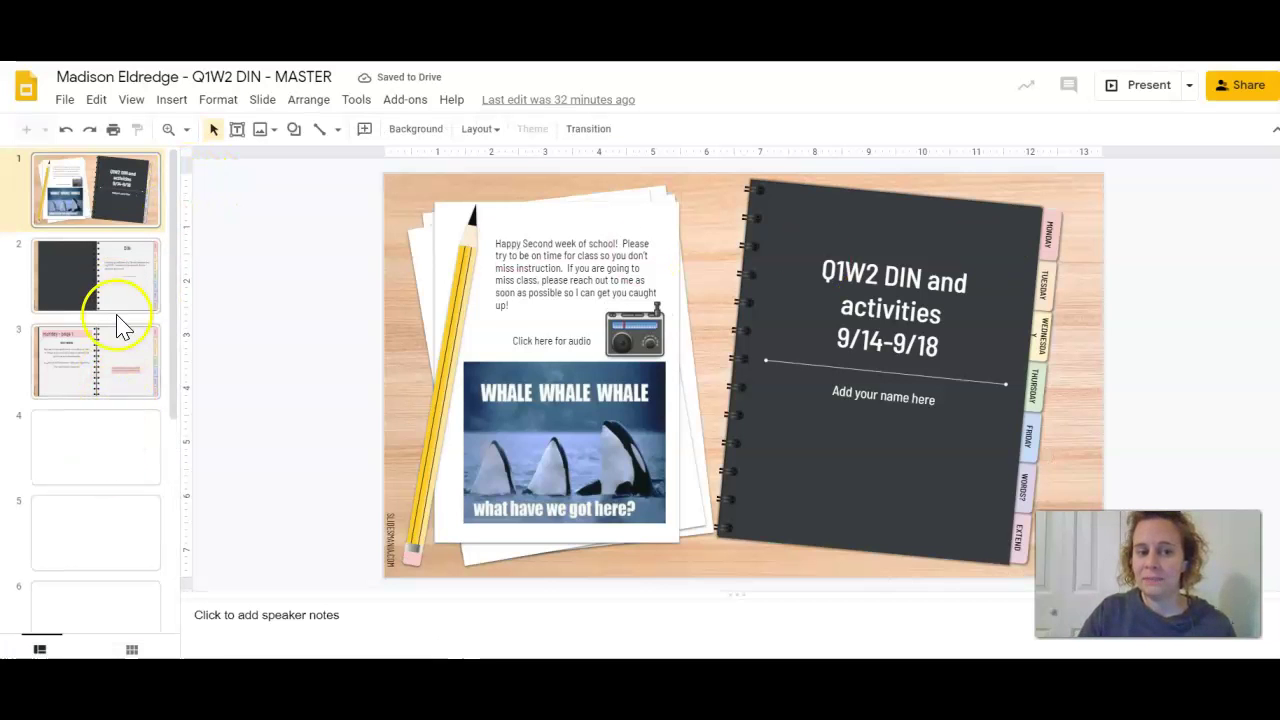
Step: Go to slide 4, Page 2 - Roots, and bring up the web image search panel
click(113, 458)
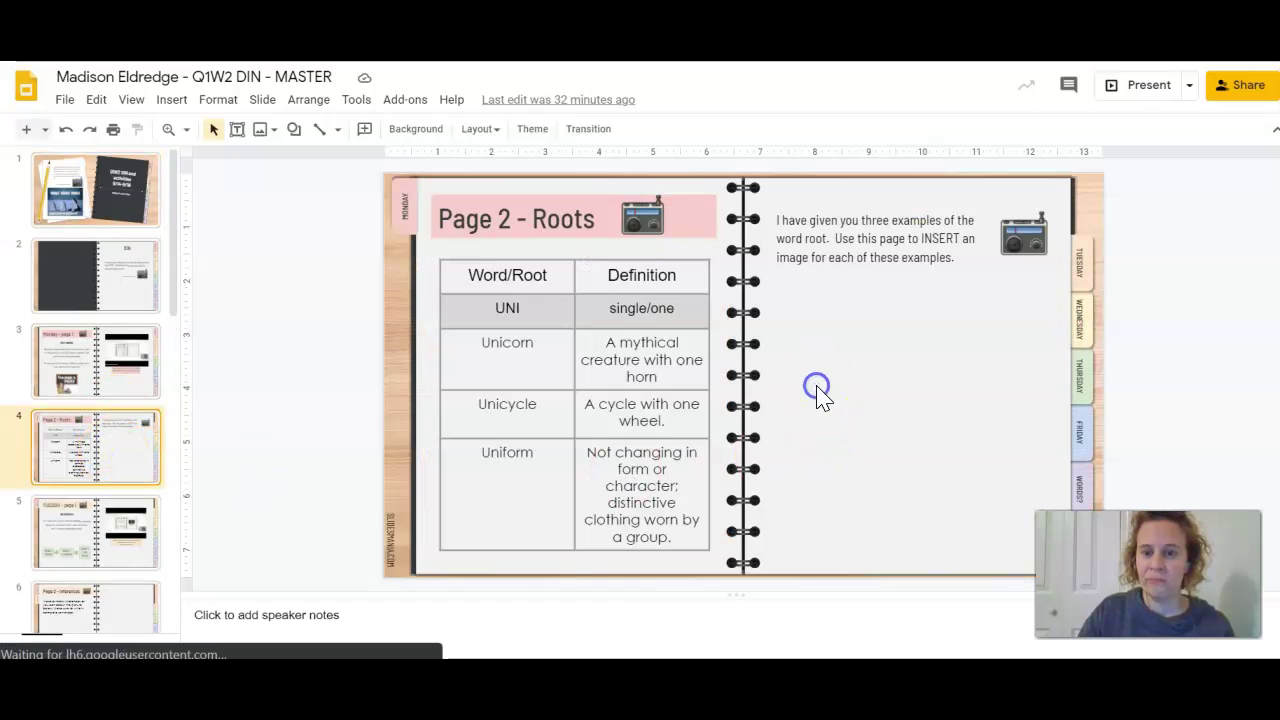
click(174, 98)
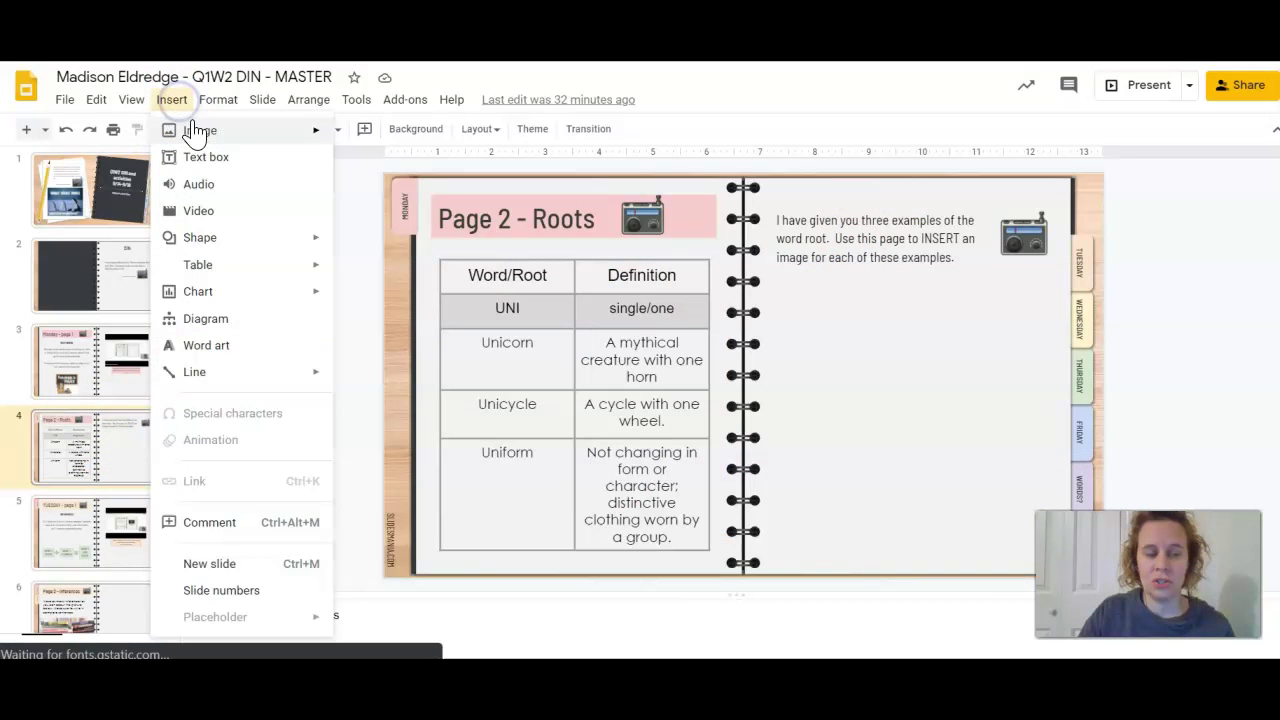
mouse_move(297, 136)
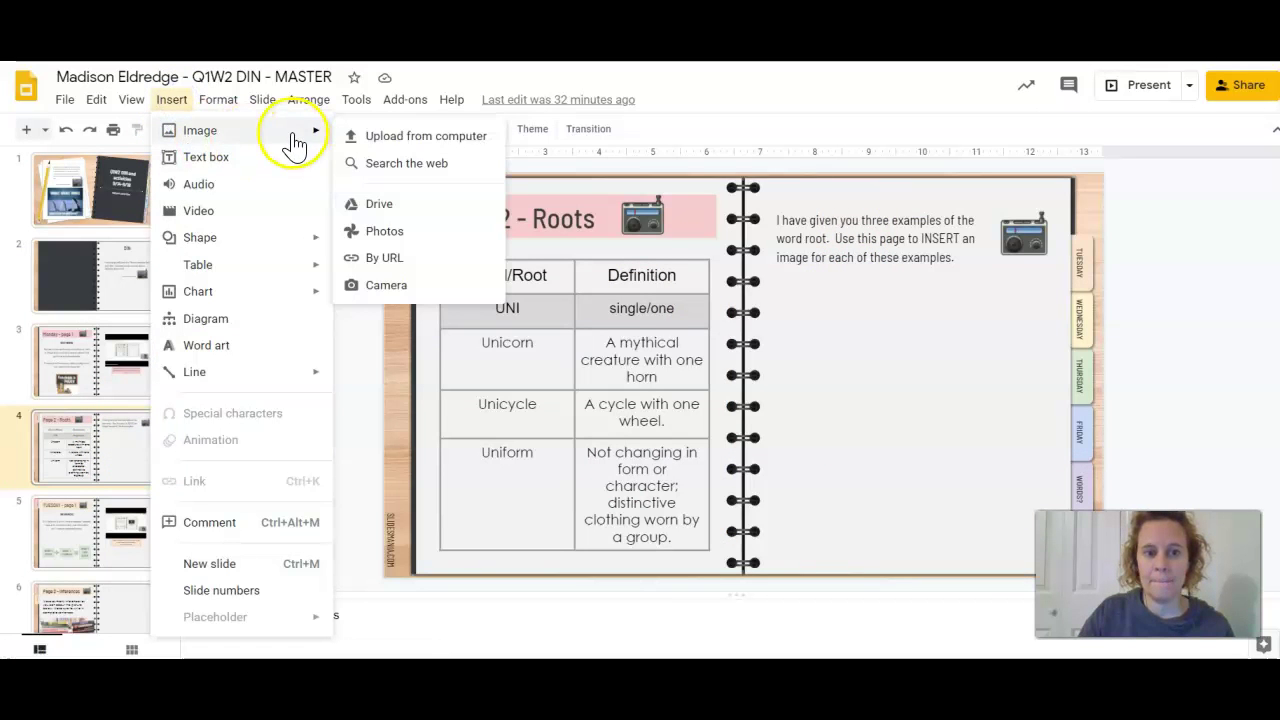
click(415, 168)
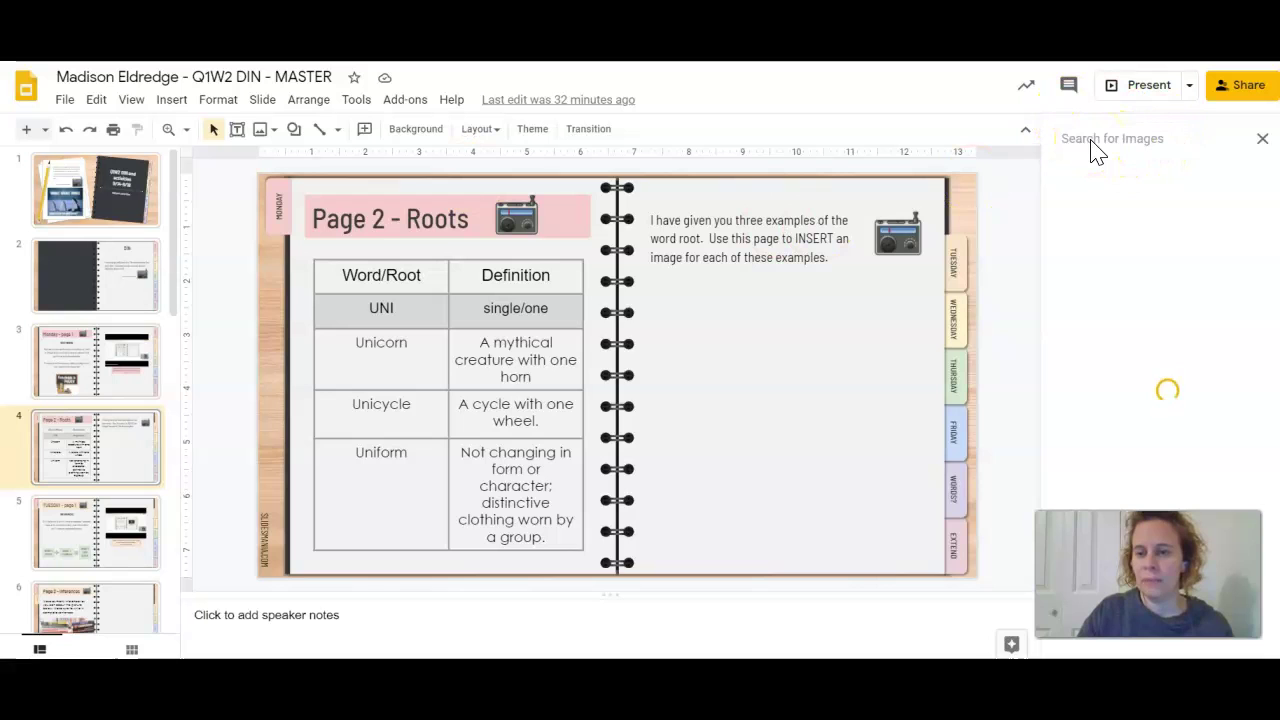
Step: Search the web for 'clown' and insert the white-faced clown picture onto the slide
text(c)
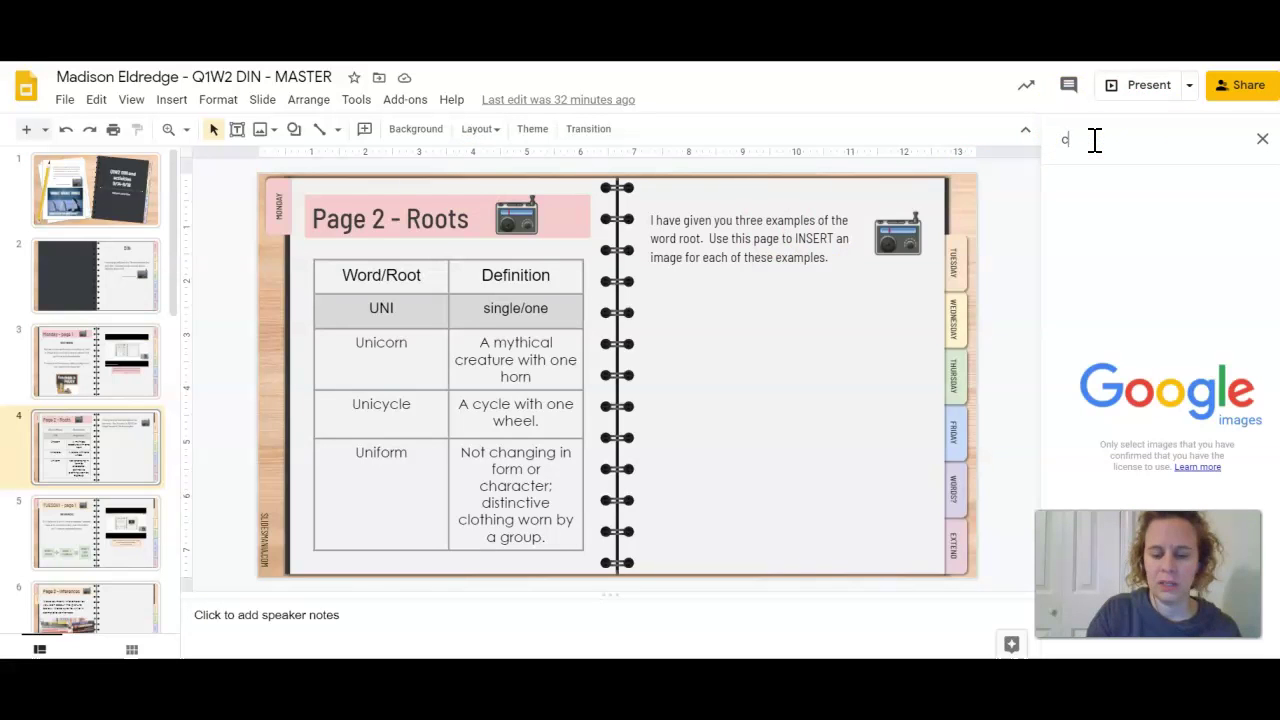
text(lown)
key(Return)
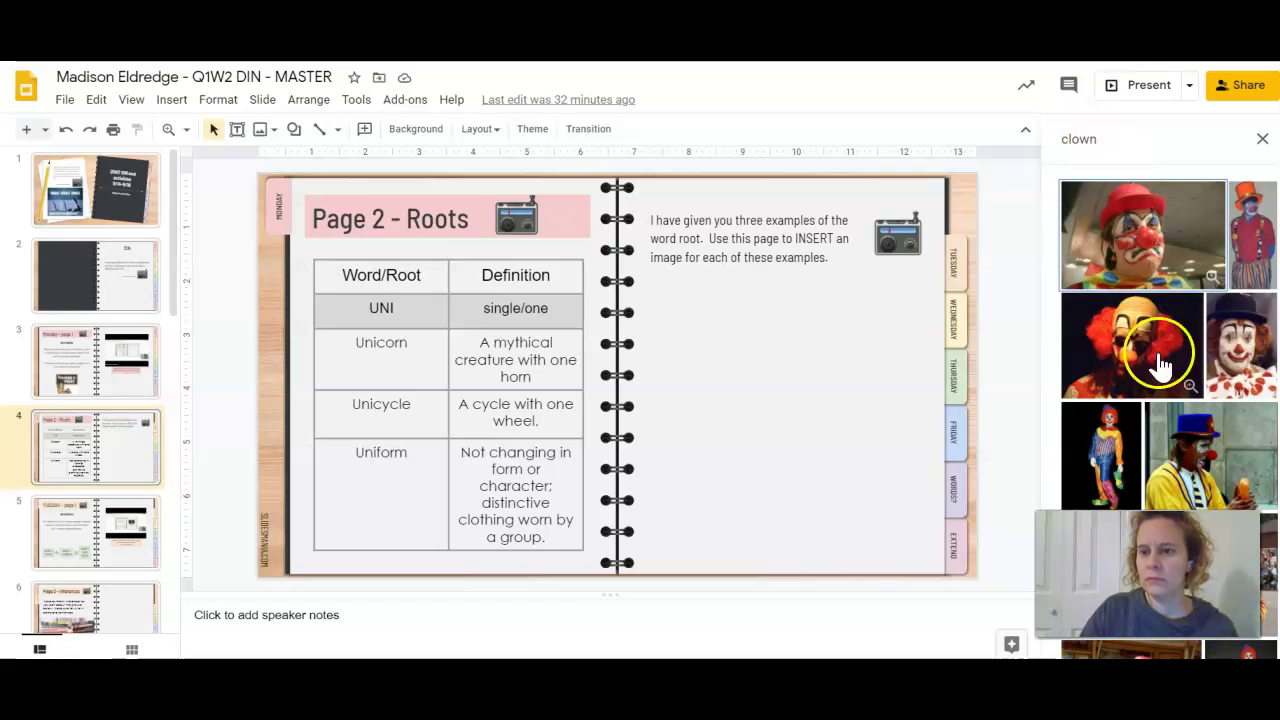
click(1238, 350)
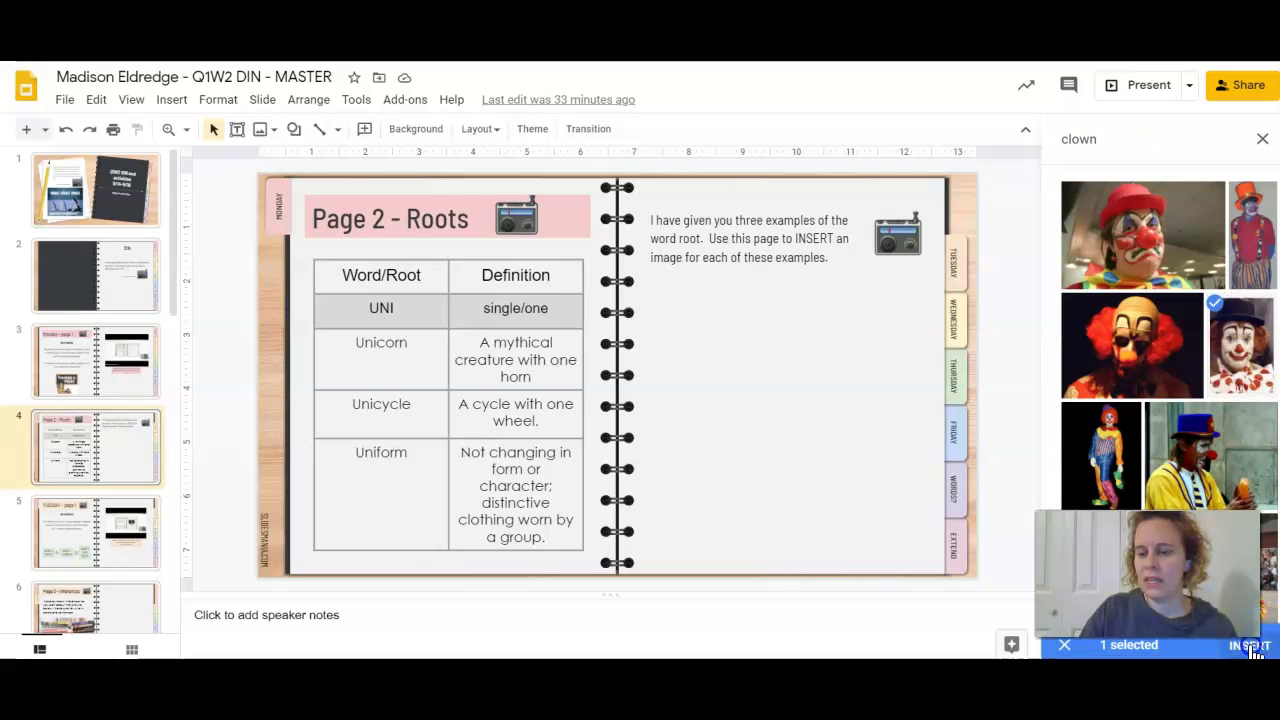
click(1252, 647)
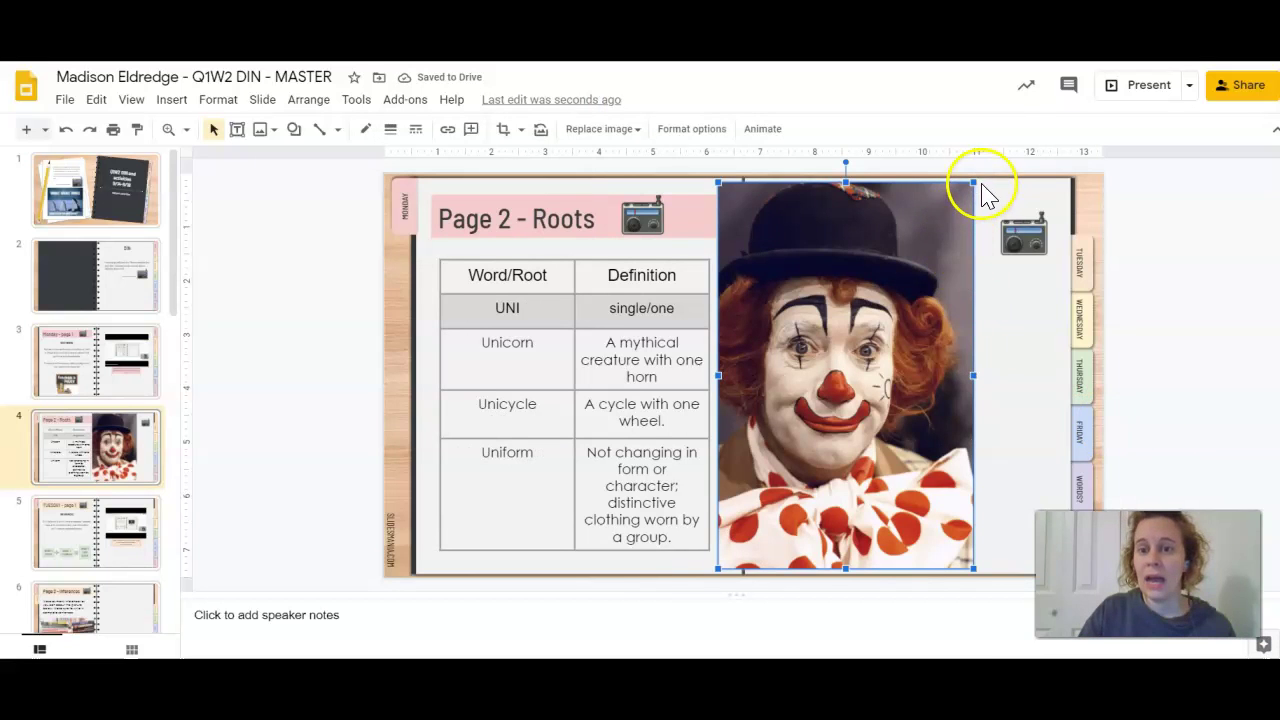
Step: Resize the clown picture so it fits on the slide's right notebook page
drag(959, 240, 896, 410)
key(ctrl+z)
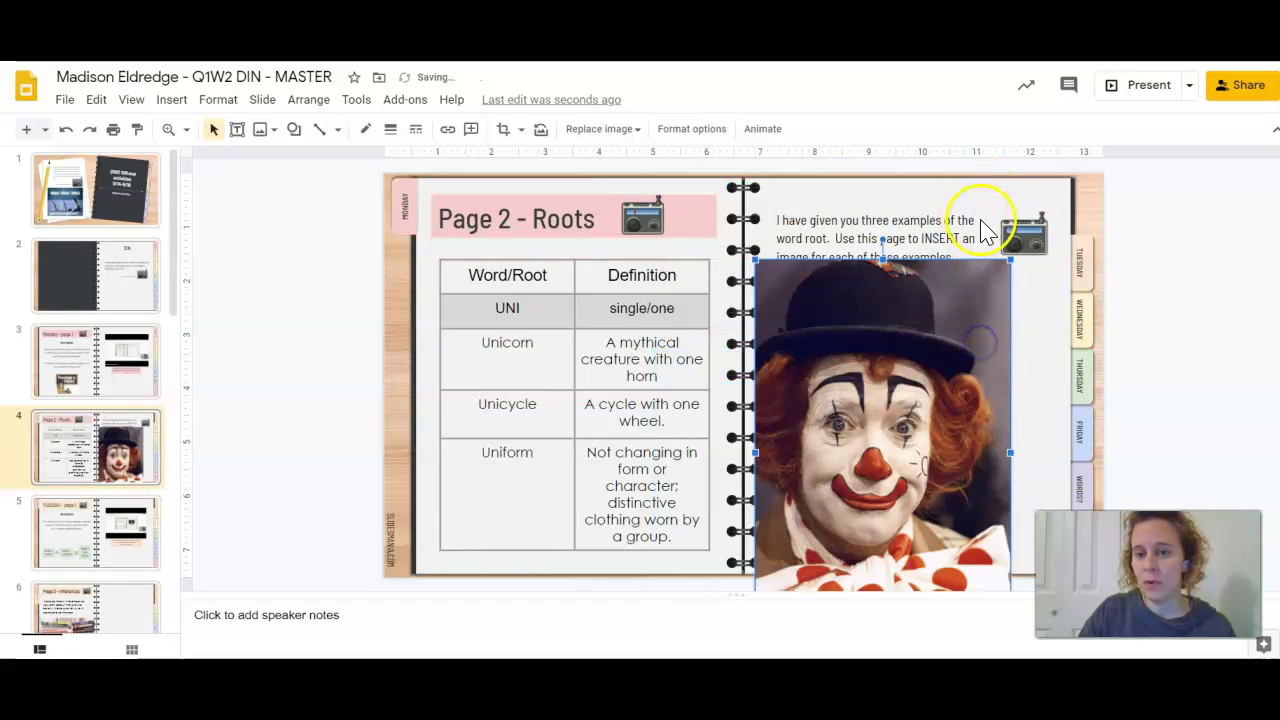
drag(1012, 258, 921, 346)
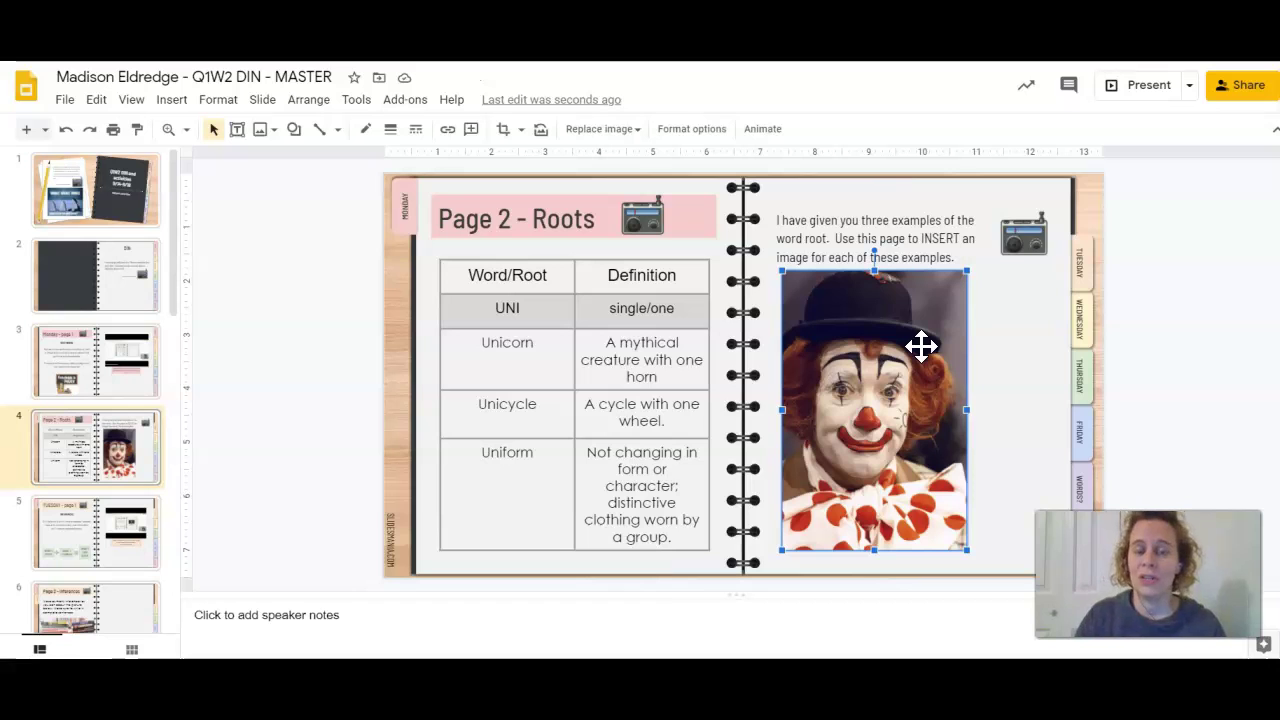
scroll(140, 348, down, 8)
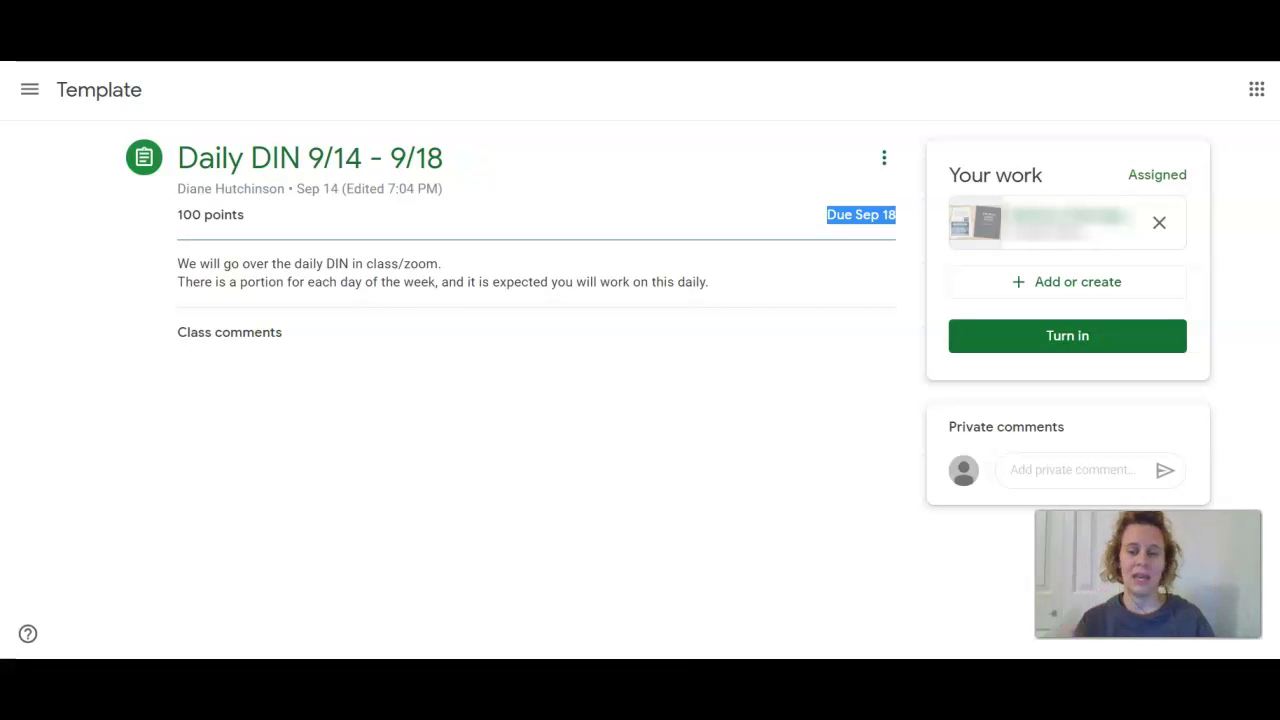
Step: Turn in the Daily DIN 9/14 - 9/18 work with its one attached slideshow
click(1068, 337)
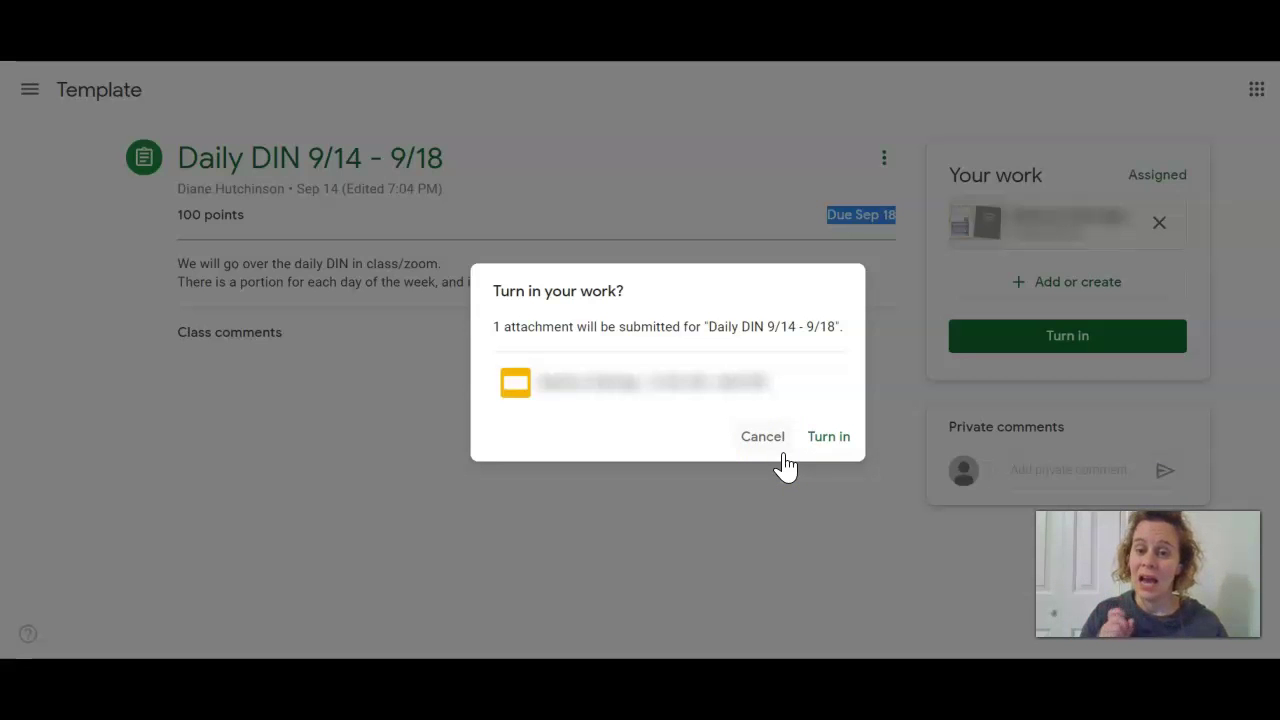
click(843, 437)
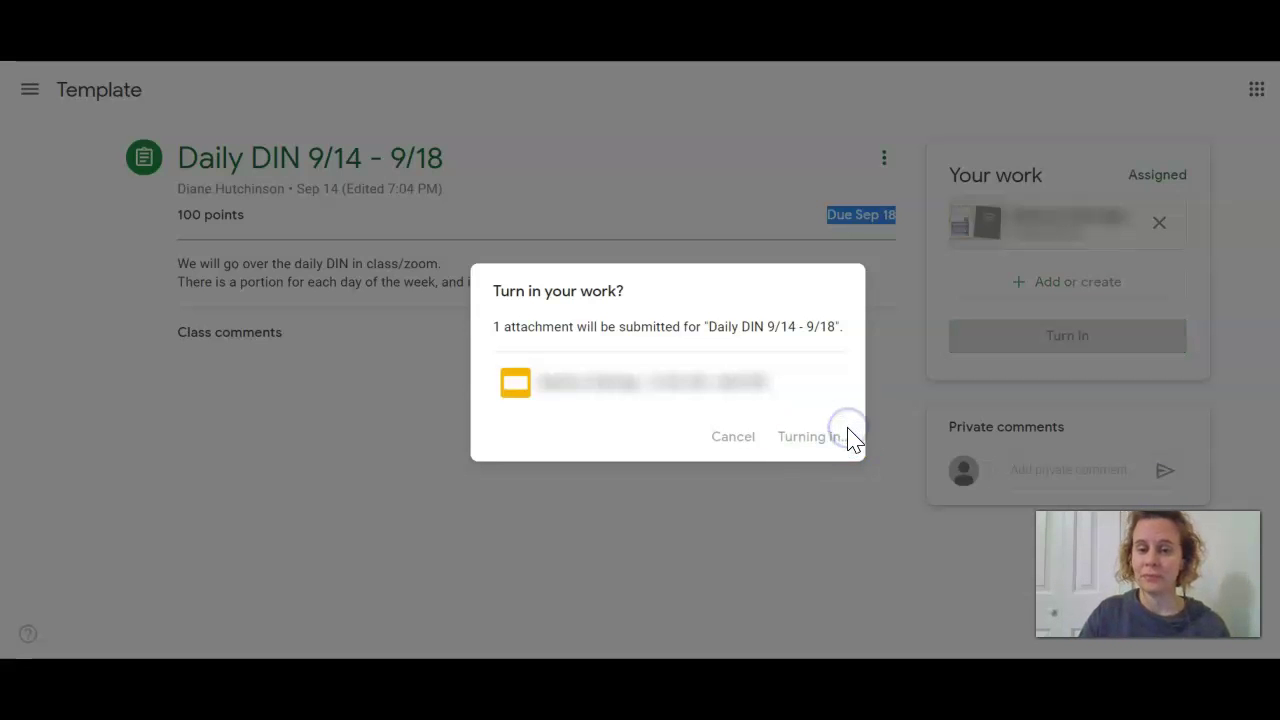